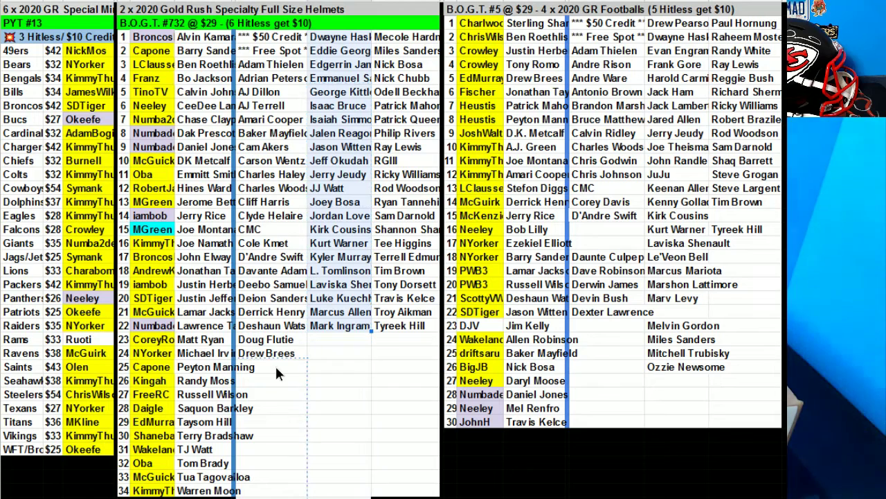
- Move the two remaining player columns of the Full Size Helmets table beneath the column starting with "$50 Credit", forming one continuous list
type("Dwayne Haskins Eddie George Edgerrin James Emmanuel Sanders George Kittle Isaac Bruce Isaiah Simmons Jalen Reagor Jason Witten Jeff Okudah Jerry Jeudy JJ Watt Joey Bosa Jordan Love Kirk Cousins Kurt Warner Kyler Murray L. Tomlinson Laviska Shenault Luke Kuechly Marcus Allen Mark Ingram")
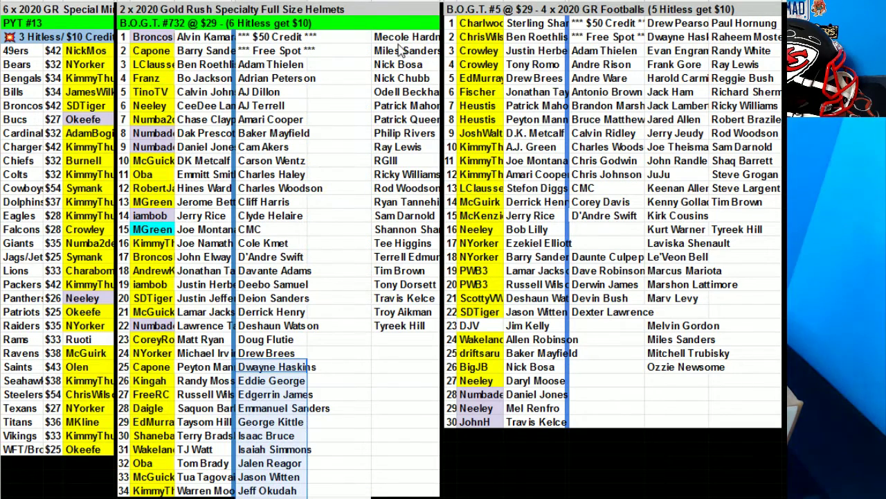
left_click_drag(395, 37, 409, 327)
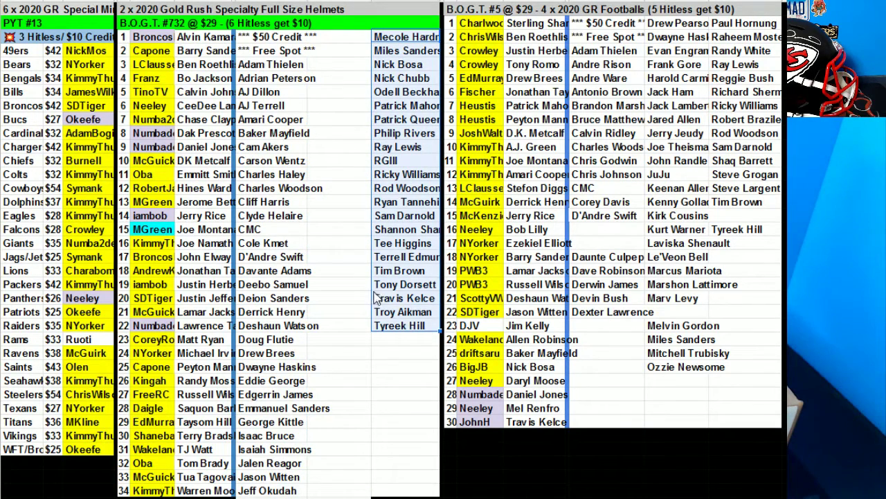
scroll(353, 325, "down", 10)
left_click(270, 233)
type("Mecole Hardman Miles Sanders Nick Bosa Nick Chubb Odell Beckham Patrick Mahomes Patrick Queen Philip Rivers Ray Lewis RGIII Ricky Williams Rod Woodson Ryan Tannehill Sam Darnold Shannon Sharpe Tee Higgins Terrell Edmonds Tim Brown Tony Dorsett Travis Kelce Troy Aikman Tyreek Hill")
scroll(339, 370, "down", 5)
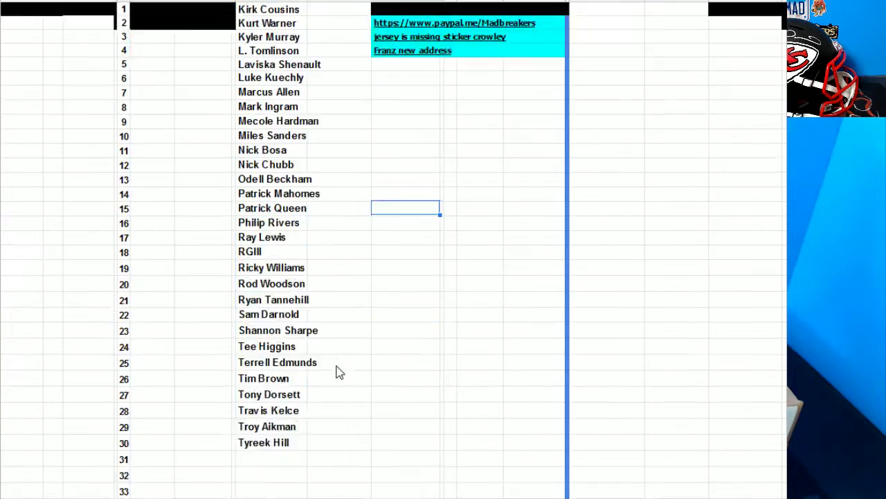
- Sort the combined player list in M3 to M70 by Column M, A → Z, without a header row
scroll(263, 220, "up", 10)
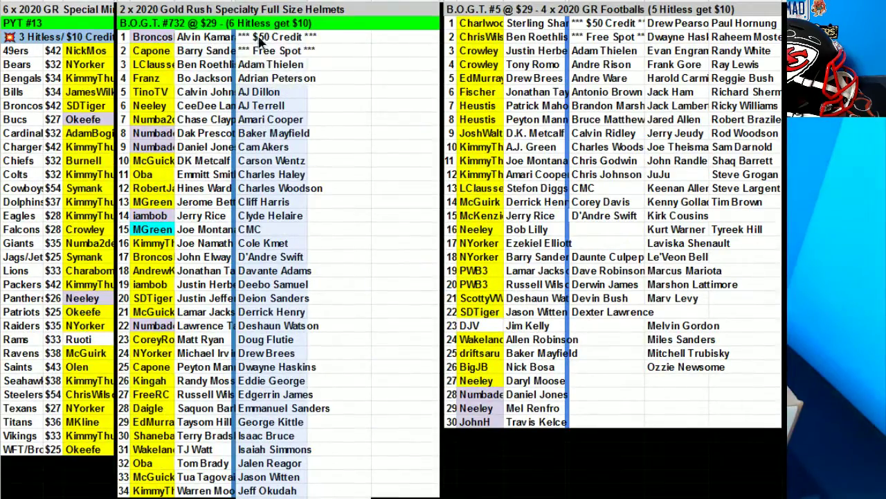
right_click(260, 57)
left_click(305, 320)
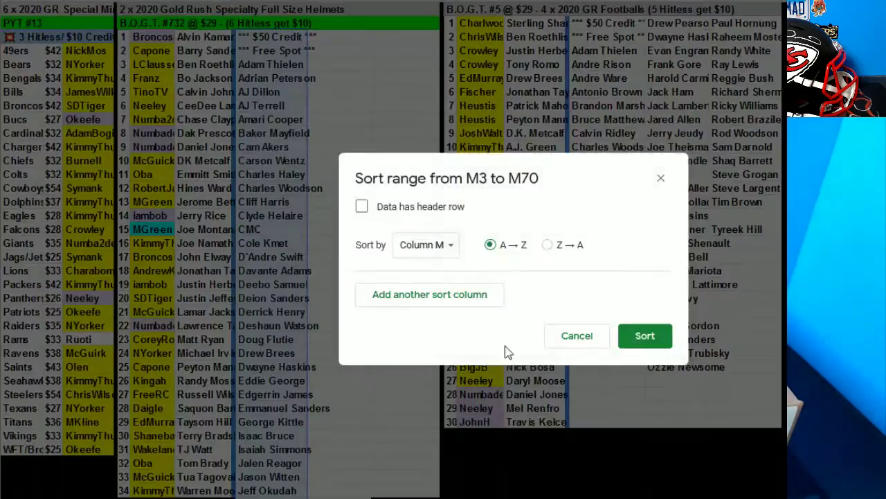
left_click(643, 339)
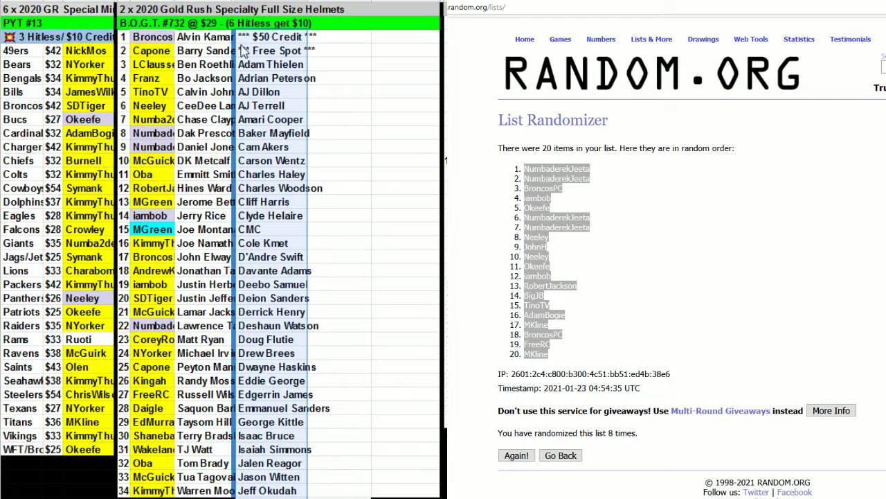
- Copy the sorted player list and paste it into a blank List Randomizer form on RANDOM.ORG
left_click_drag(276, 67, 272, 374)
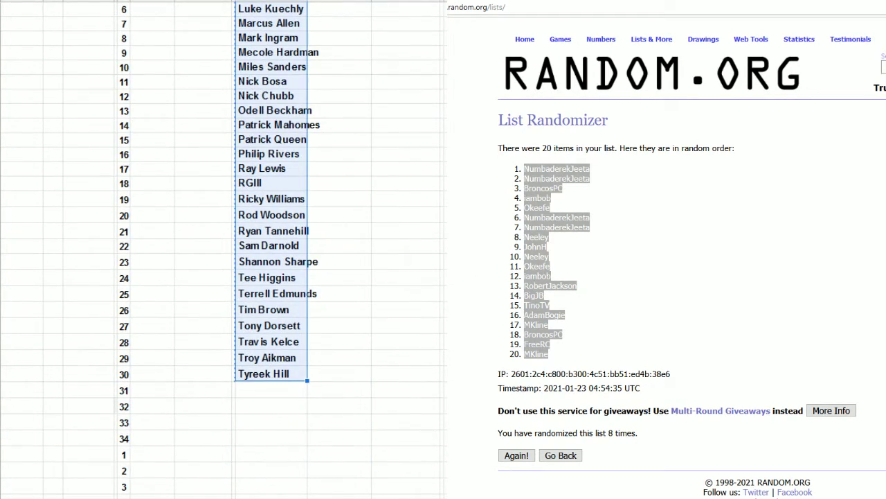
left_click(821, 265)
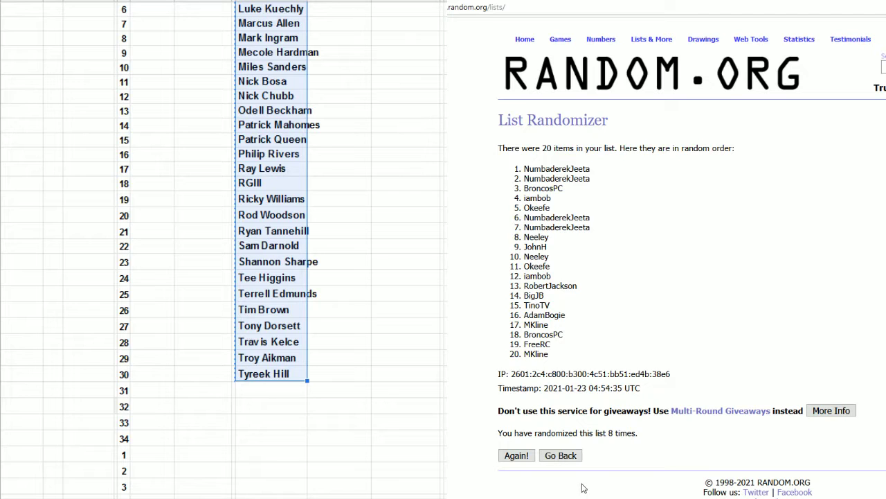
scroll(443, 207, "up", 10)
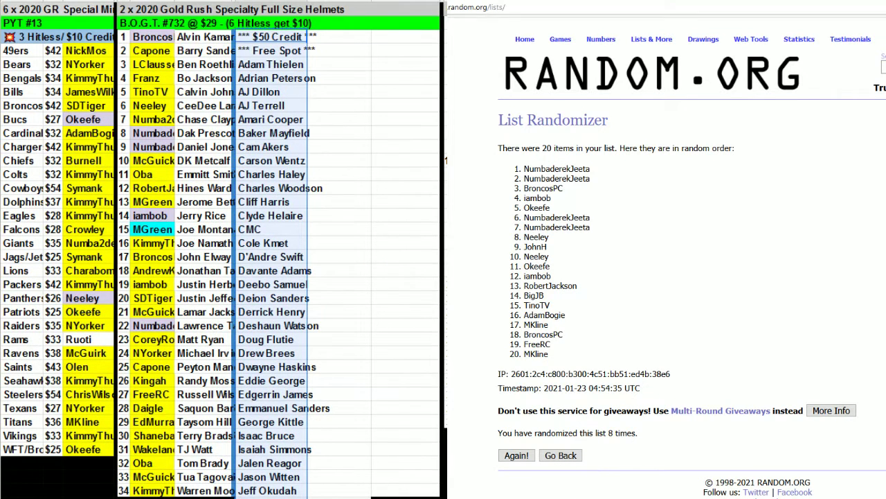
left_click(547, 7)
key("Return")
key("alt+Left")
key("alt+Left")
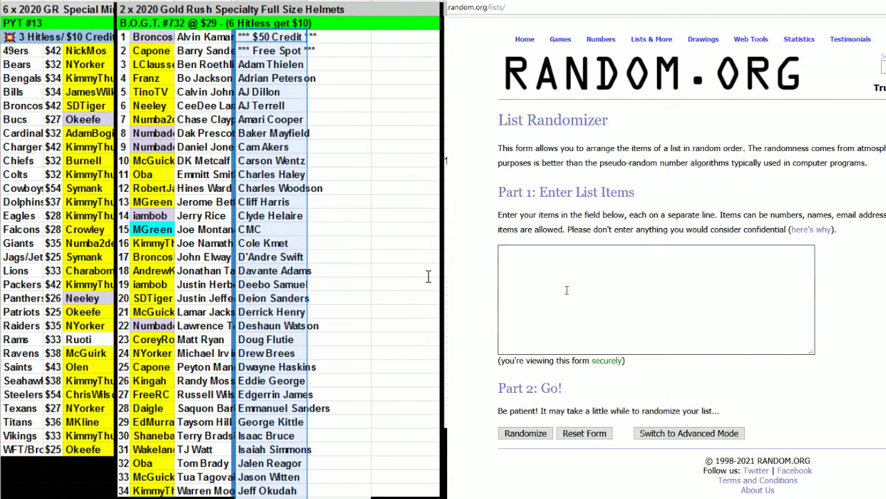
key("alt+Left")
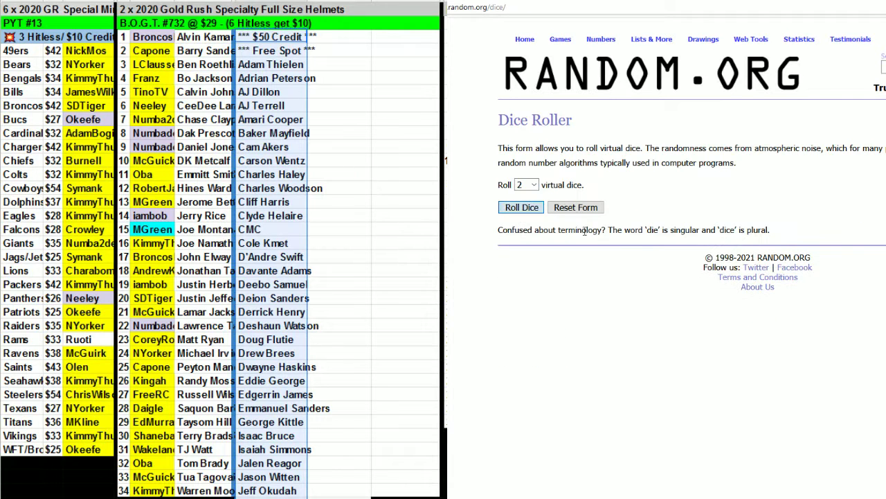
key("alt+Right")
key("alt+Right")
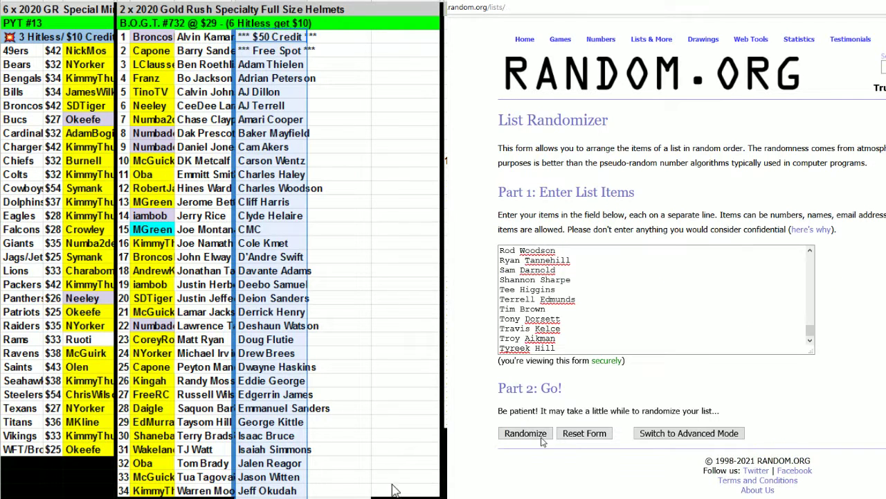
- Randomize the pasted player list, then keep re-randomizing it repeatedly through at least nine rounds
key("Tab")
key("space")
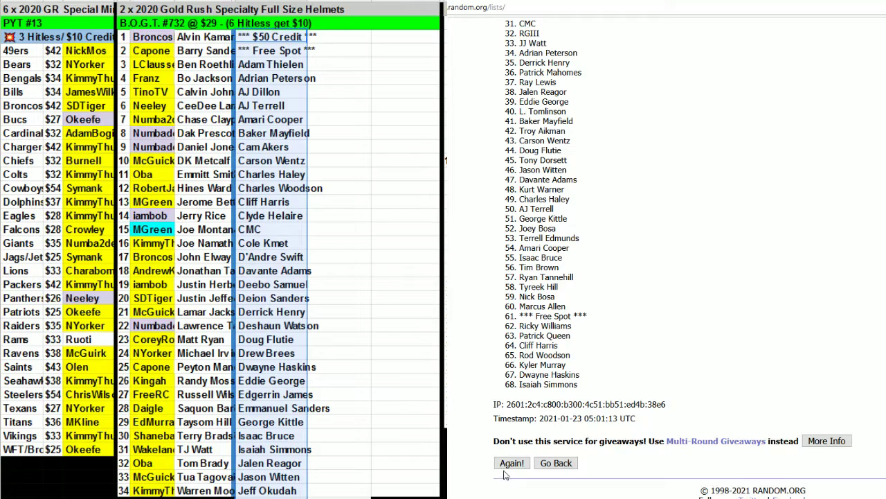
key("Tab")
key("space")
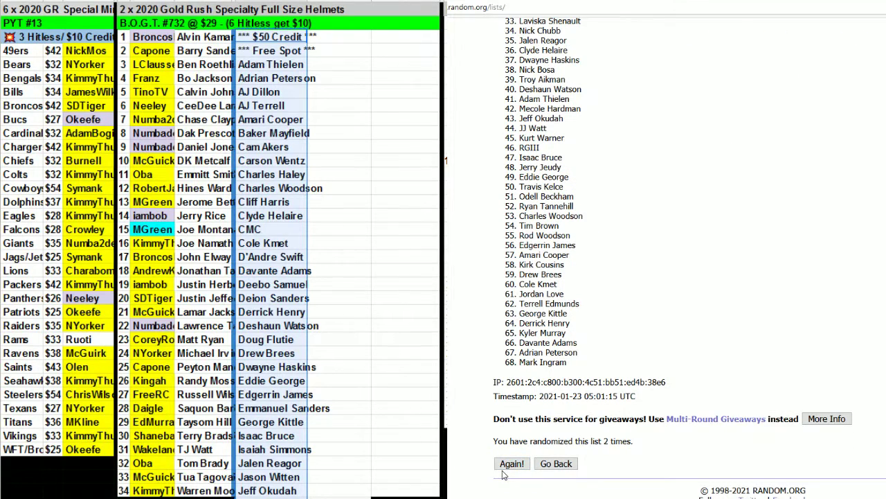
left_click(502, 468)
scroll(502, 468, "down", 7)
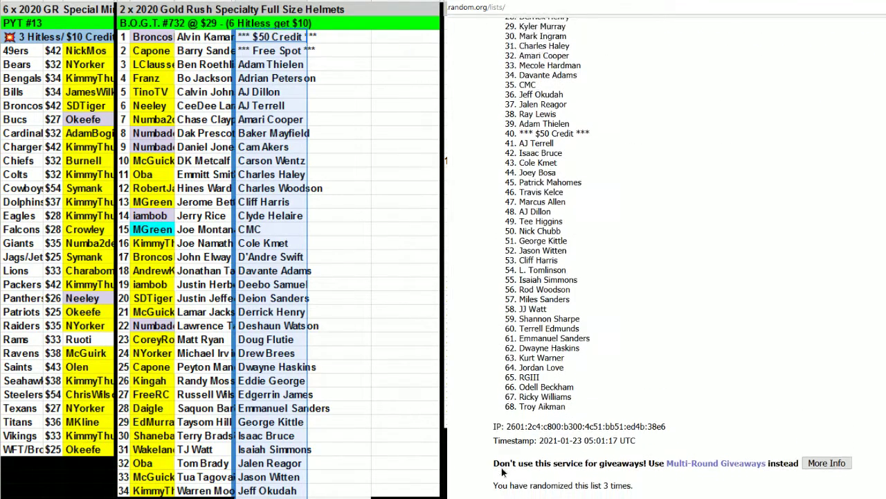
left_click(502, 468)
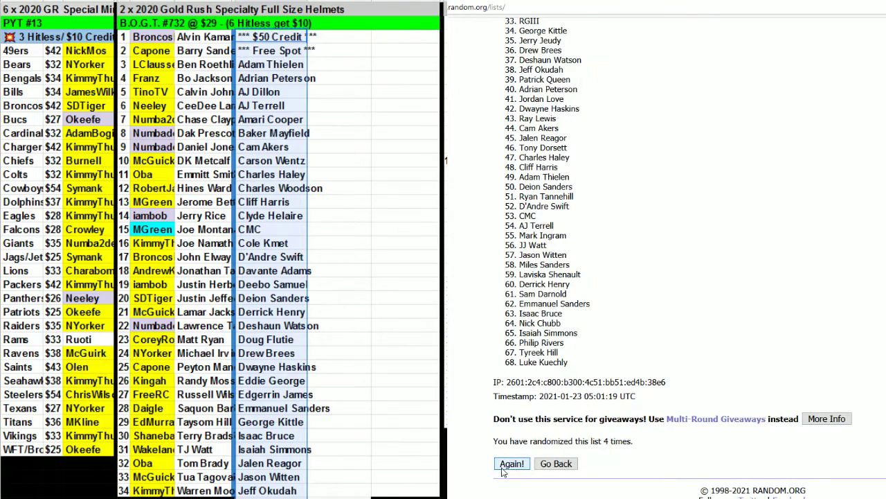
left_click(503, 469)
left_click(503, 470)
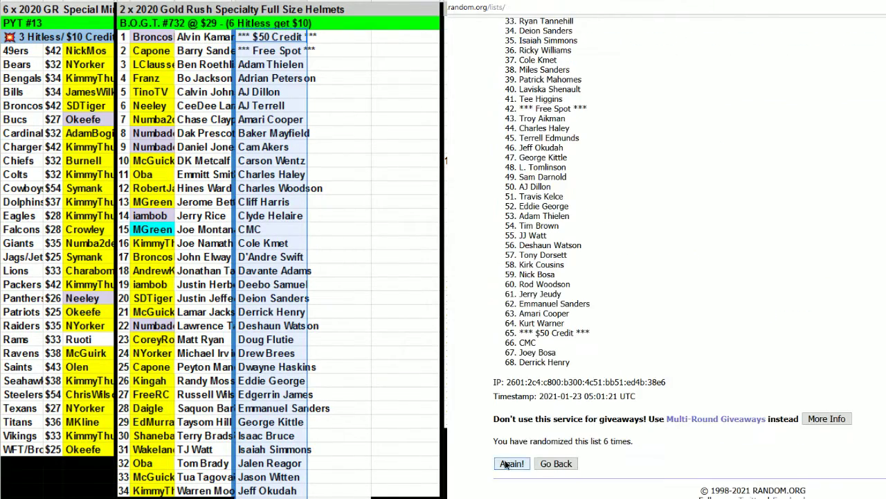
left_click(505, 464)
left_click(507, 464)
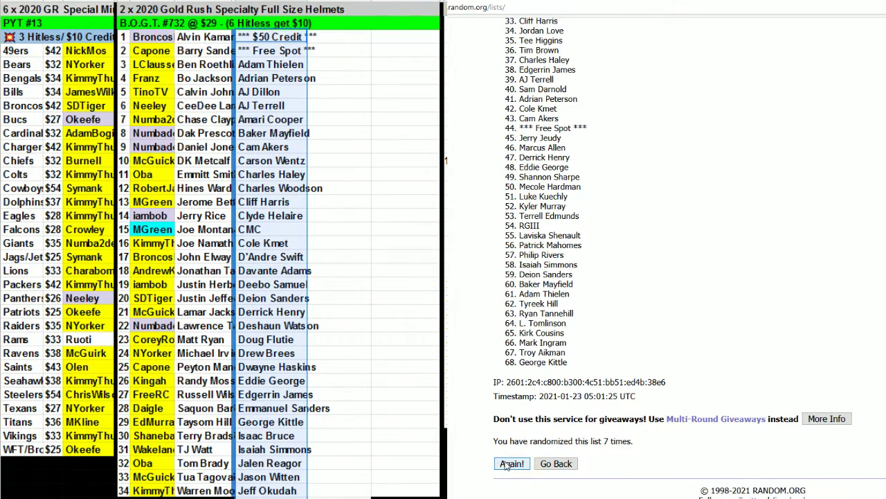
left_click(505, 465)
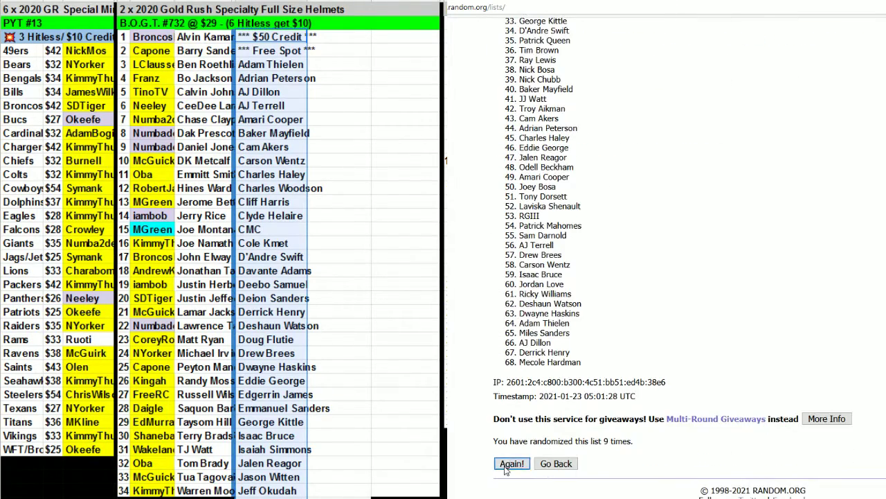
- Copy all 68 randomized items and paste them over the sorted player list in the spreadsheet
scroll(637, 230, "up", 7)
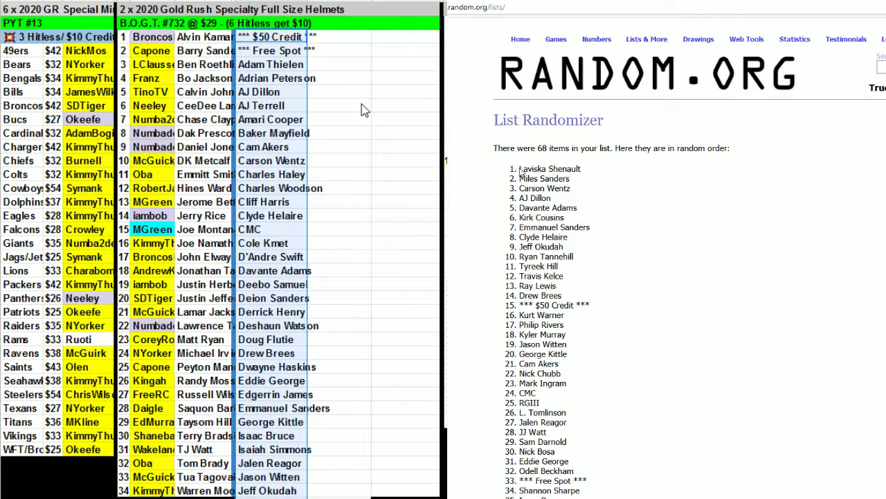
left_click_drag(519, 168, 594, 458)
key("ctrl+c")
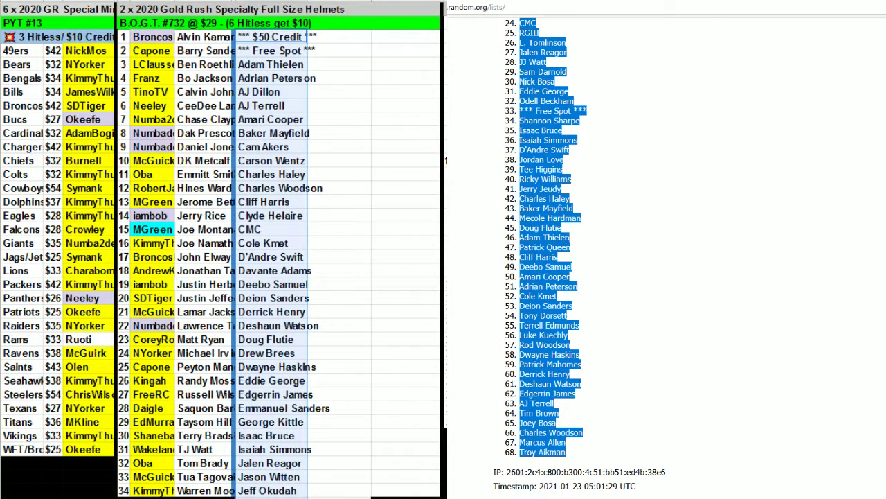
key("alt+Tab")
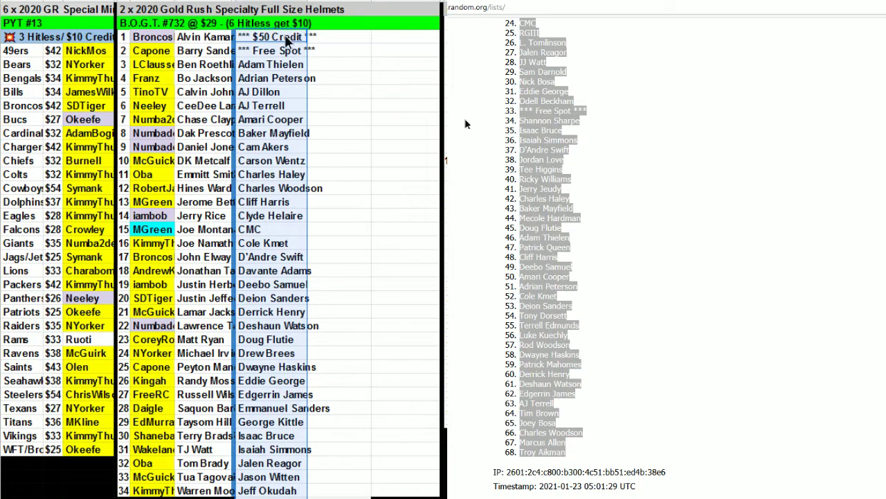
key("ctrl+v")
- Move the randomized names that overflow below numbered row 34 into the adjacent empty column, beginning at row 1
scroll(330, 485, "down", 10)
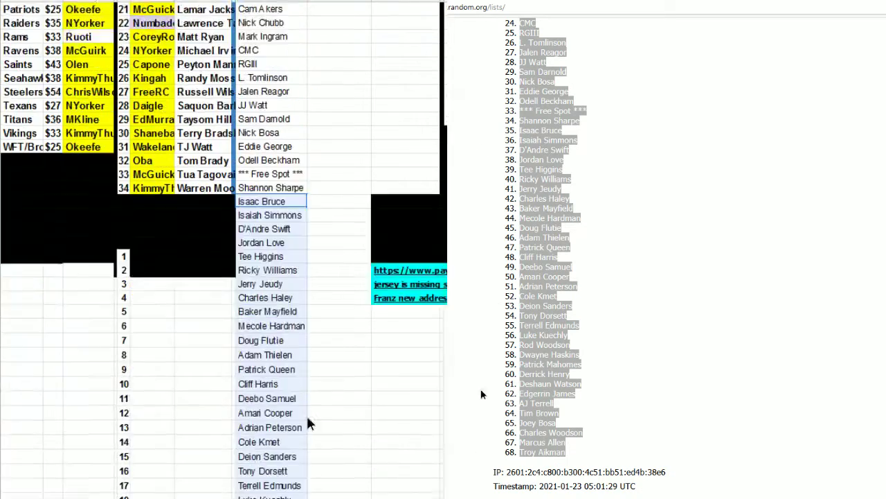
scroll(329, 484, "up", 10)
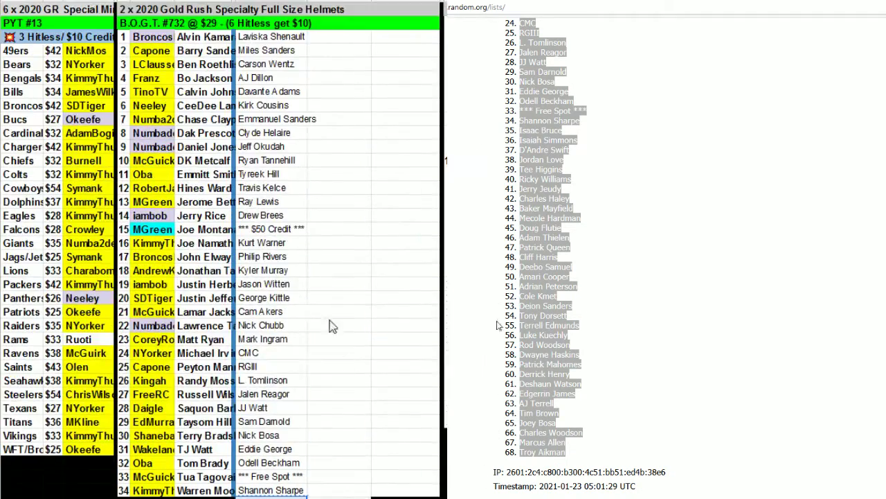
left_click(331, 41)
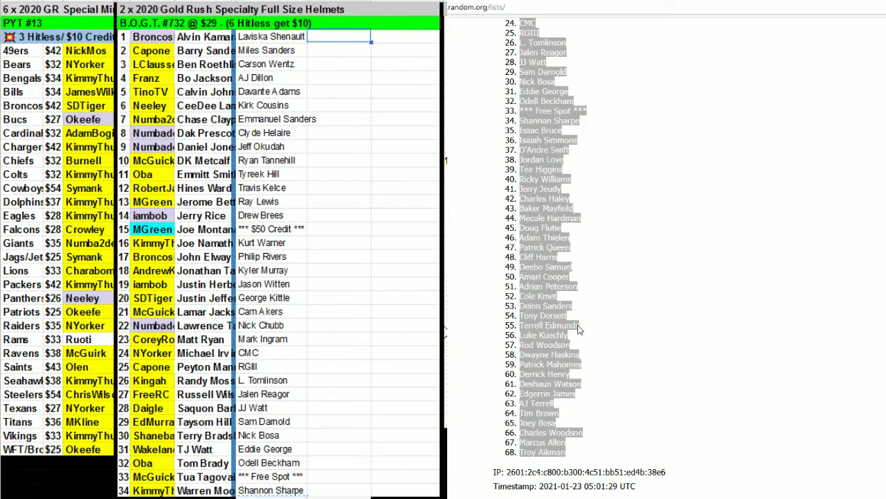
type("Isaac Bruce Isaiah Simmons D'Andre Swift Jordan Love Tee Higgins Ricky Williams Jerry Jeudy Charles Haley Baker Mayfield Mecole Hardman Doug Flutie Adam Thielen Patrick Queen Cliff Harris Deebo Samuel Amari Cooper Adrian Peterson Cole Kmet Deion Sanders Tony Dorsett Terrell Edmunds Luke Kuechly Rod Woodson Dwayne Haskins Patrick Mahomes Derrick Henry Deshaun Watson Edgerrin James AJ Terrell Tim Brown Joey Bosa Charles Woodson Marcus Allen Troy Aikman")
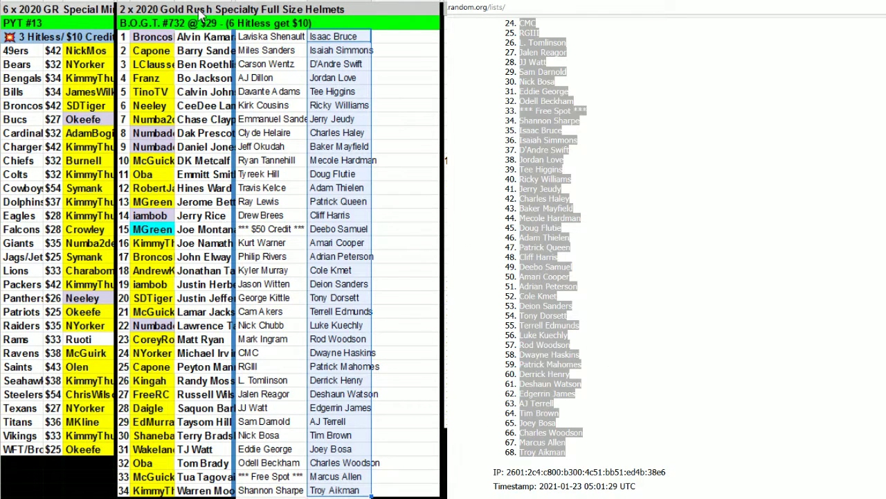
- Bold the helmet table's 34 rows across columns J to N and sort them alphabetically by participant
left_click_drag(147, 40, 343, 493)
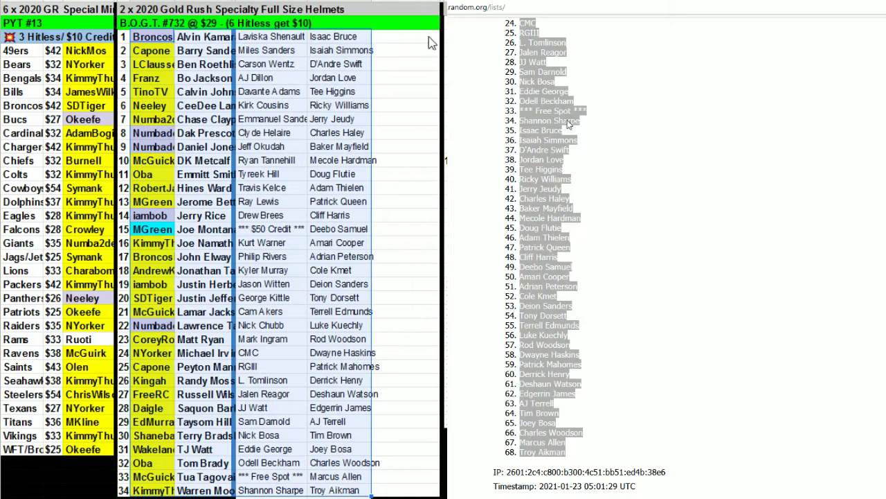
key("ctrl+b")
key("ctrl+b")
right_click(265, 114)
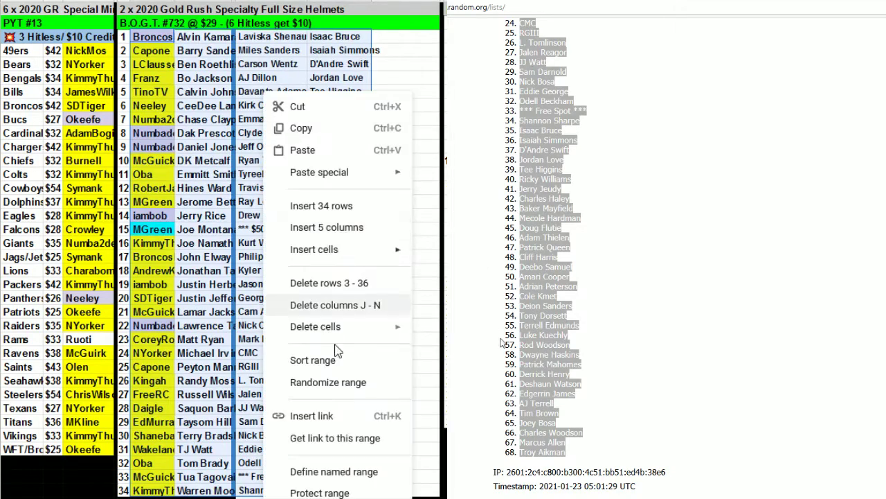
left_click(312, 358)
key("Return")
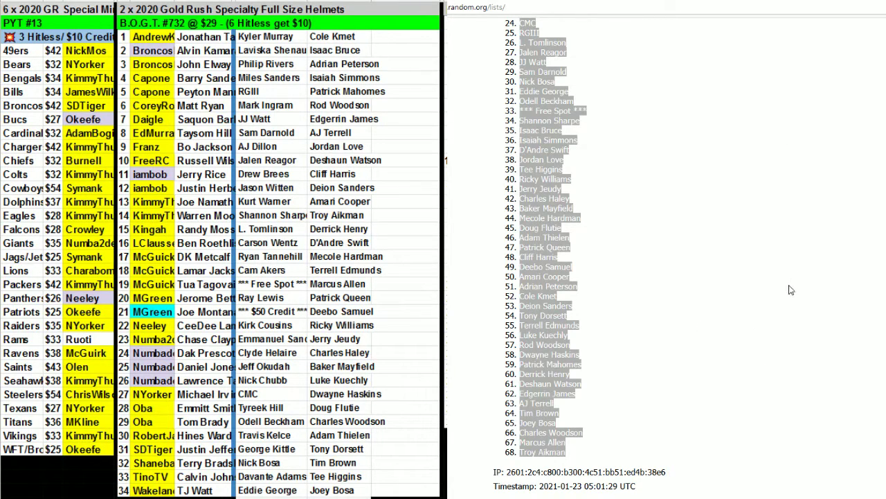
scroll(790, 288, "down", 7)
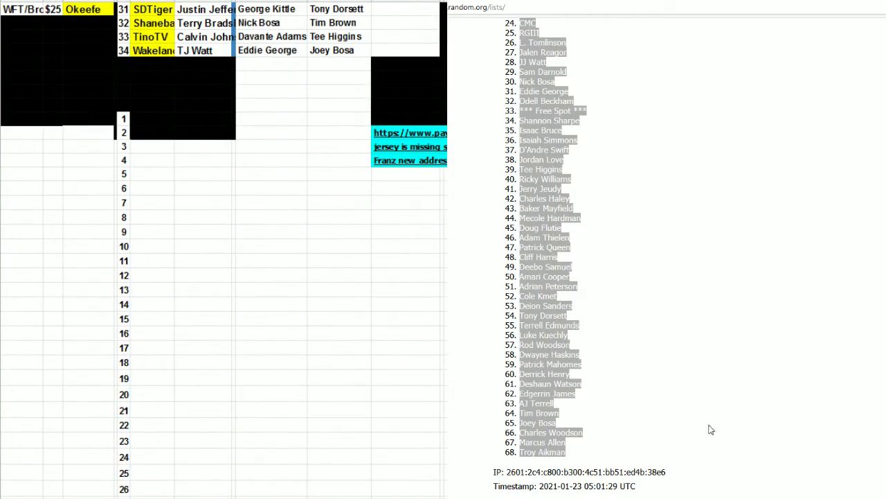
key("Page_Up")
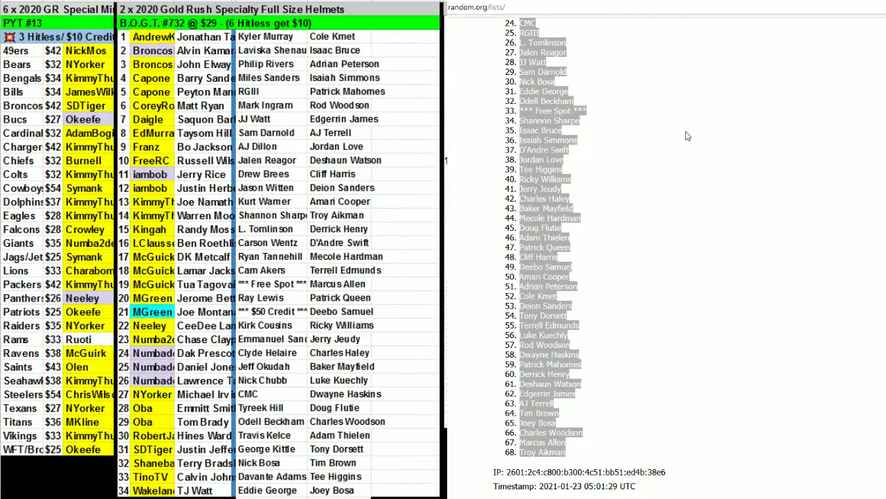
left_click(752, 334)
left_click(731, 335)
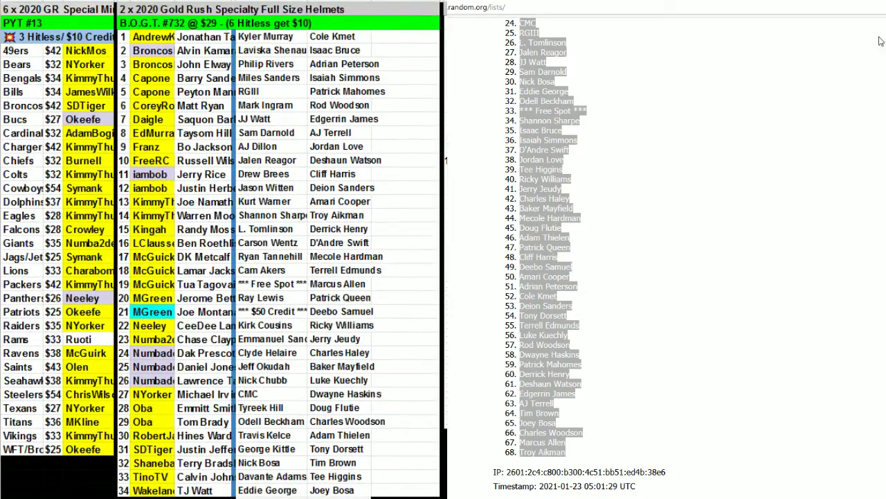
triple_click(548, 286)
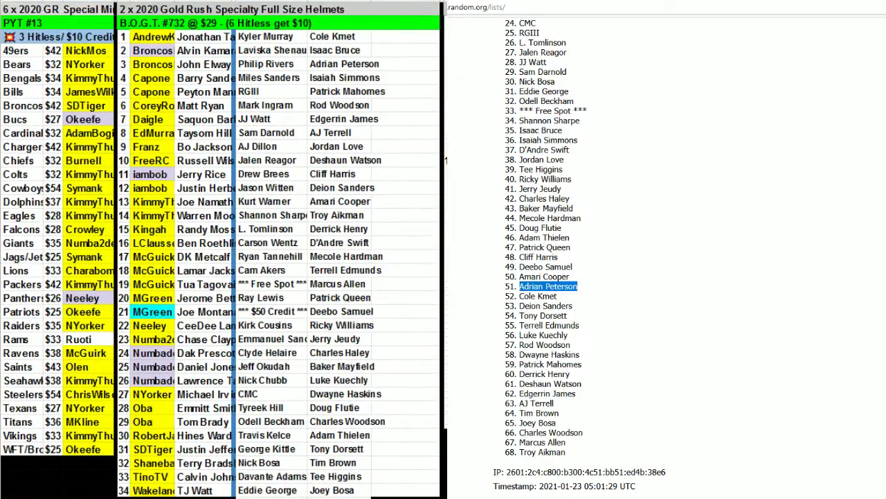
left_click(540, 1)
left_click(539, 7)
key("Return")
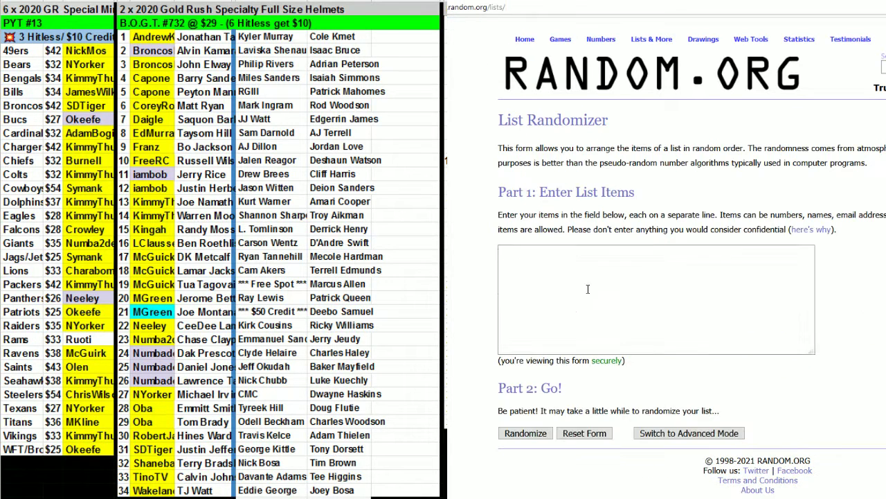
left_click(587, 289)
key("ctrl+v")
left_click(458, 2)
key("alt+Right")
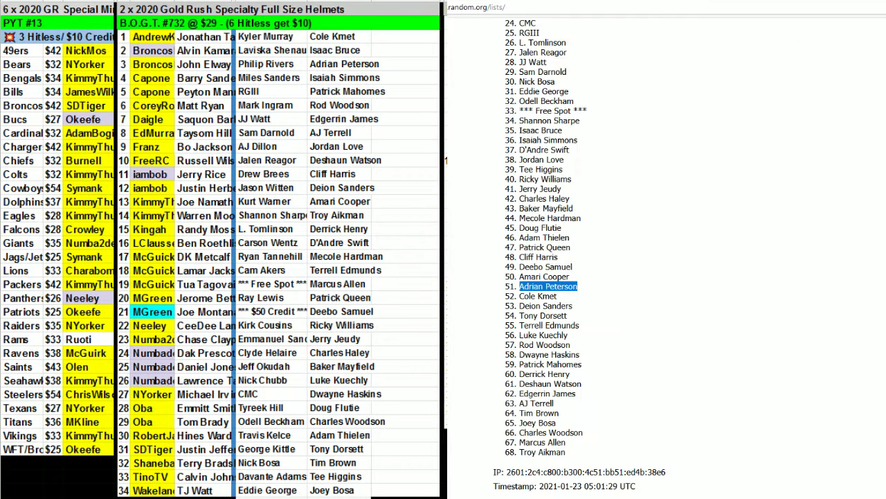
- Randomize the 60-item player list for the football break, re-randomizing it through at least nine rounds
key("alt+Left")
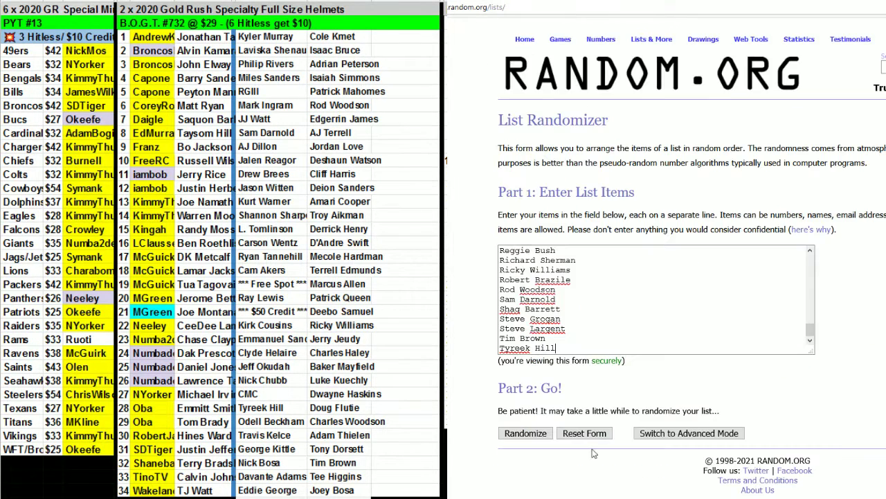
left_click(525, 433)
scroll(527, 443, "down", 4)
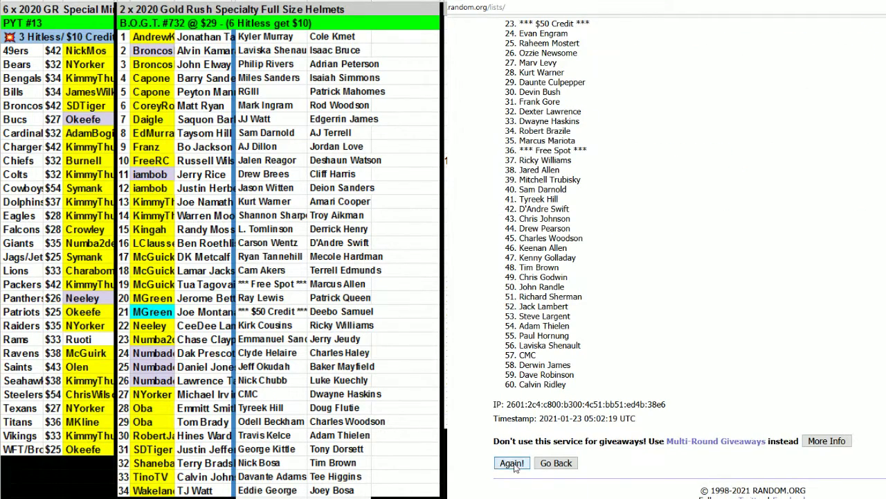
left_click(511, 468)
scroll(509, 468, "down", 5)
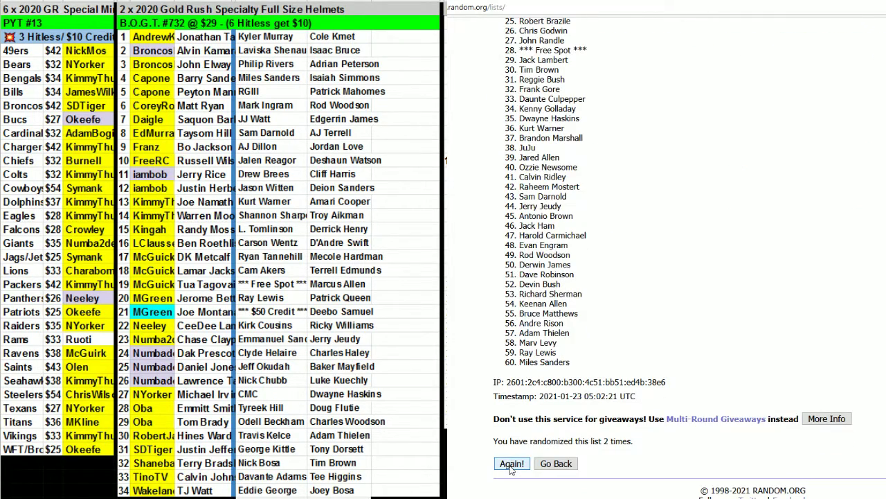
left_click(510, 462)
scroll(509, 468, "down", 5)
scroll(510, 468, "down", 1)
left_click(510, 466)
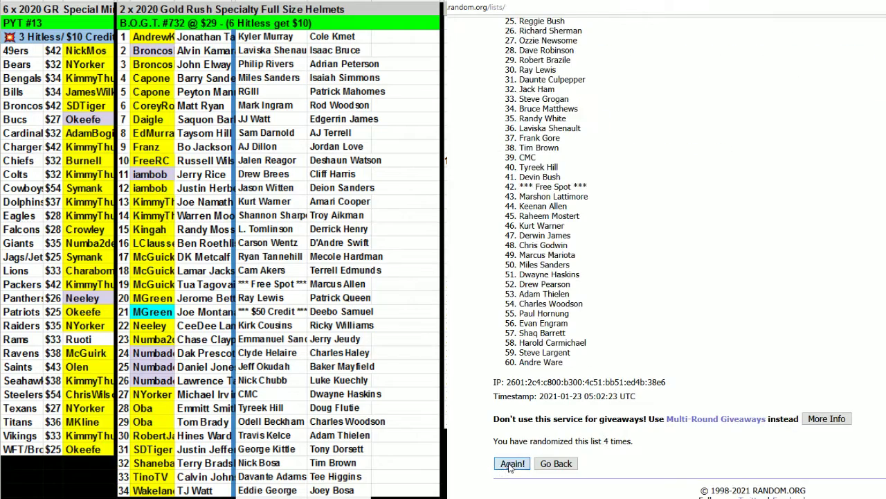
left_click(511, 462)
left_click(511, 463)
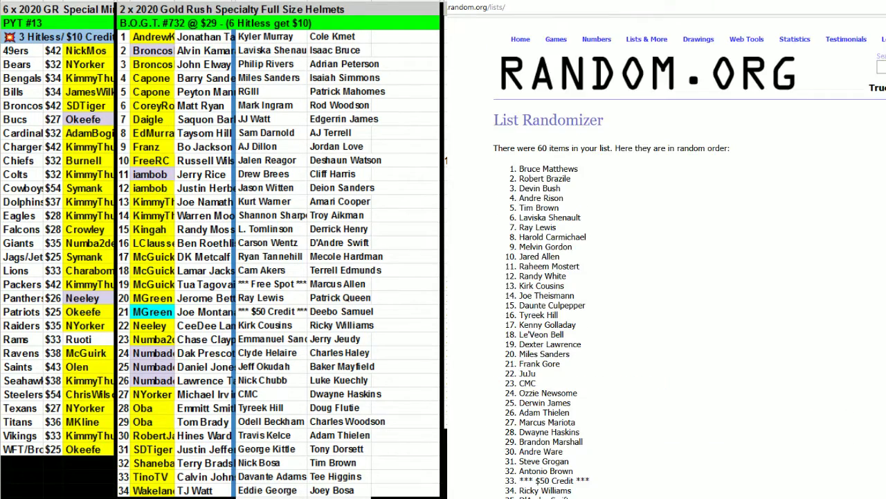
scroll(526, 464, "down", 5)
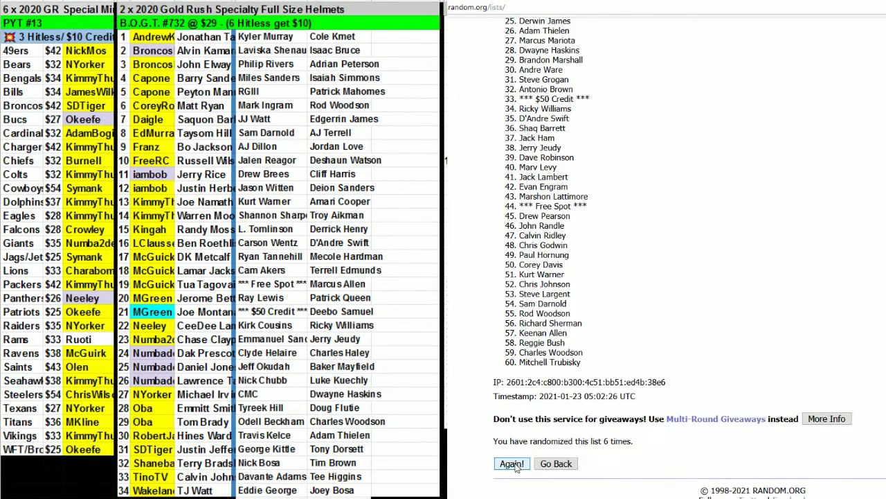
left_click(512, 464)
left_click(513, 464)
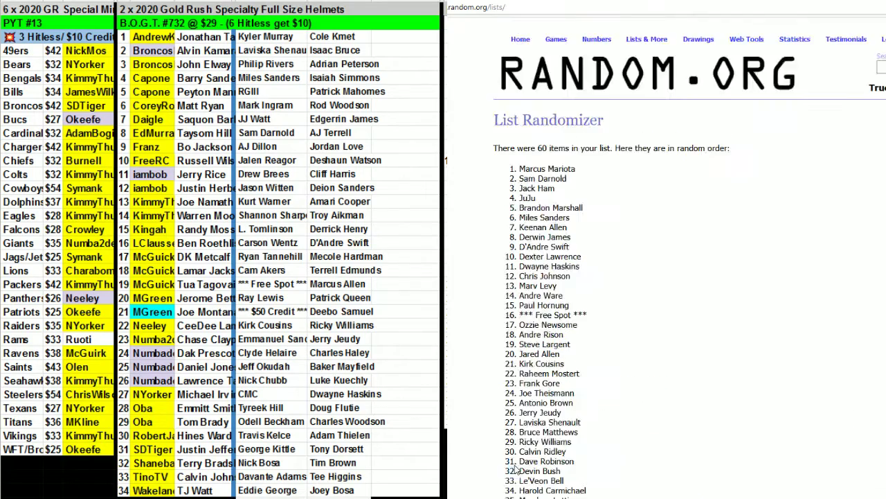
left_click(514, 466)
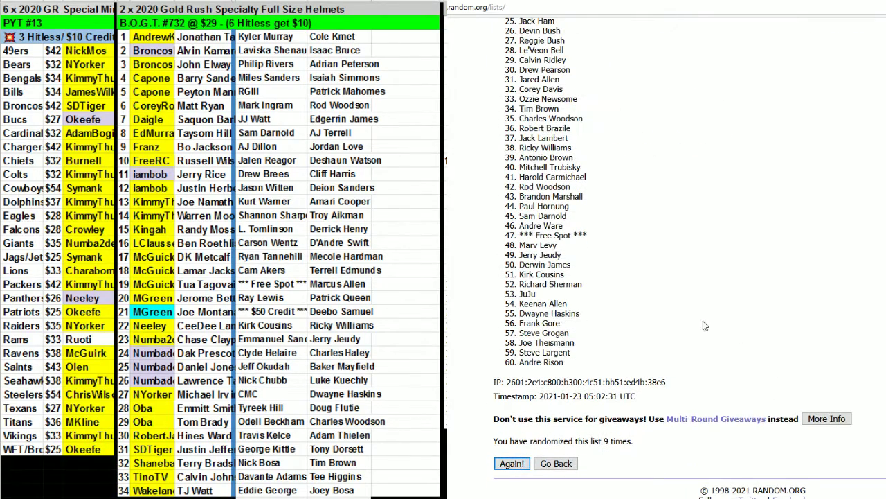
- Copy all 60 randomized items and paste them beside the participants in the 4 x 2020 GR Footballs table
scroll(580, 201, "up", 5)
left_click_drag(519, 167, 624, 493)
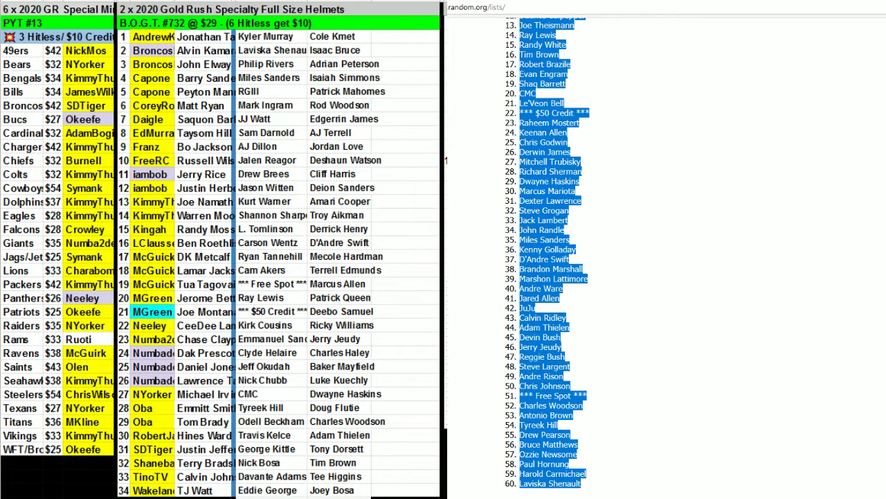
left_click(647, 497)
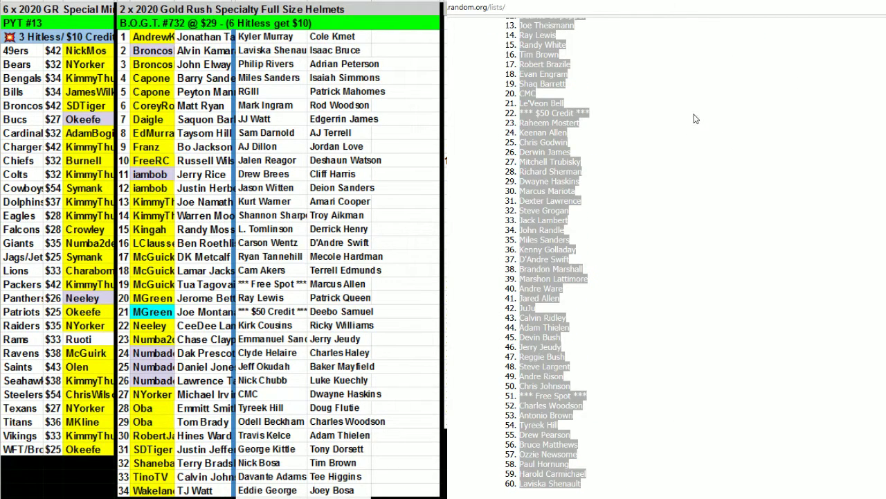
- Move the randomized names that overflow below row 30 into the adjacent column and sort the football table's 30 rows alphabetically by participant
scroll(690, 415, "down", 9)
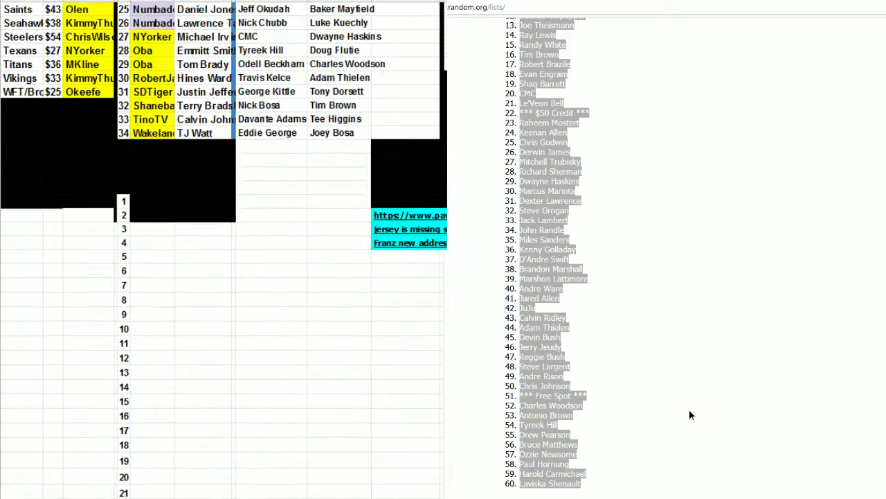
key("Page_Up")
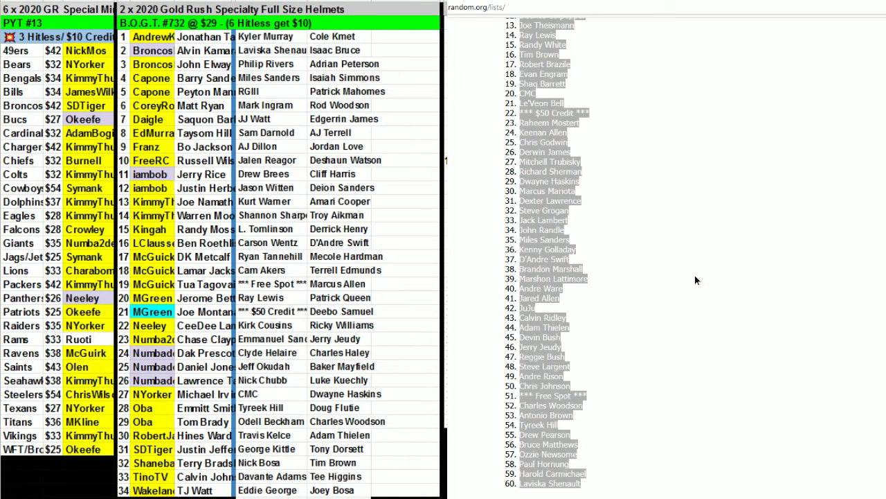
left_click(739, 353)
left_click(728, 339)
key("alt+Tab")
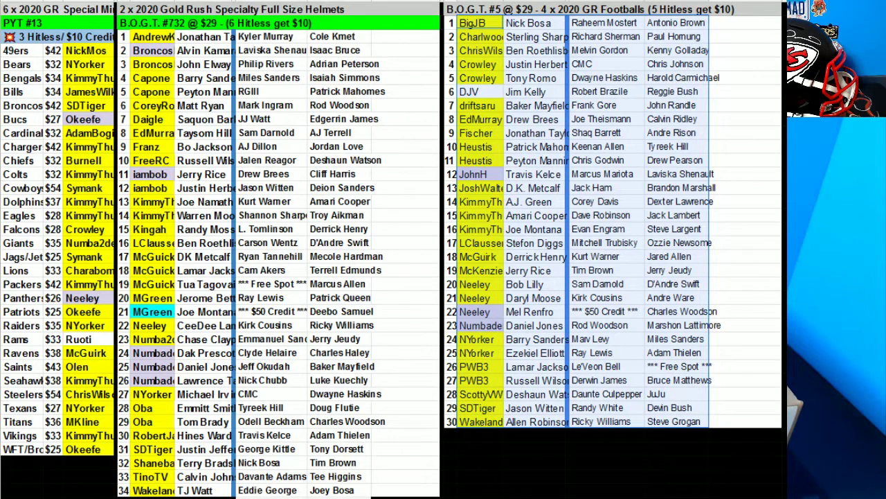
- Undo the last bold and sort changes in the football table, and restore its participant sort with all 30 rows in bold
key("ctrl+z")
key("ctrl+z")
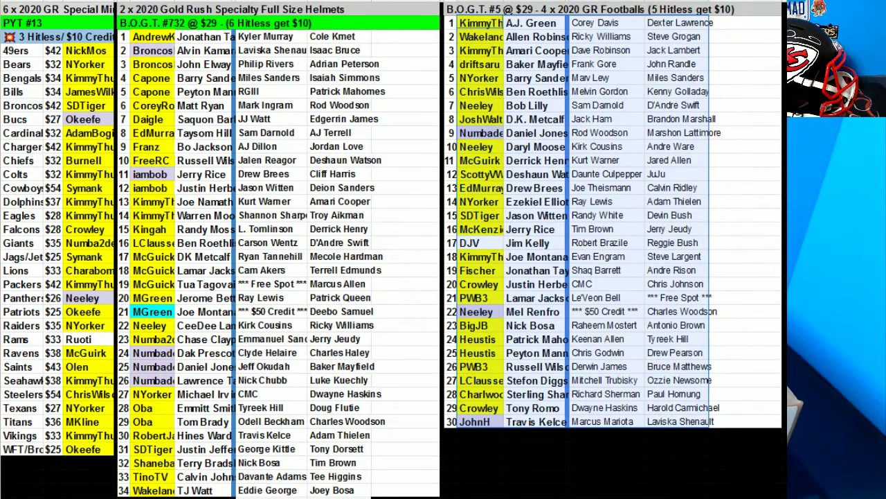
key("ctrl+y")
key("ctrl+y")
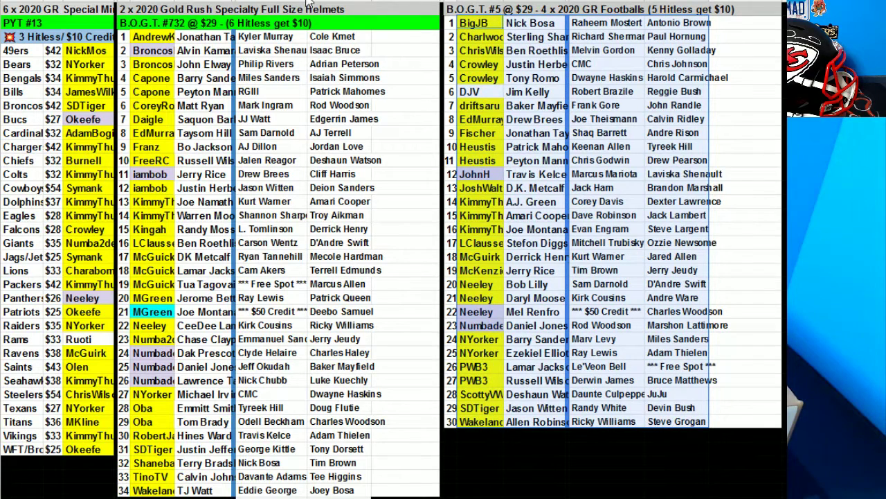
- Enlarge the two randomized player columns of the football table to match the font size of its other columns
left_click(359, 1)
left_click(327, 91)
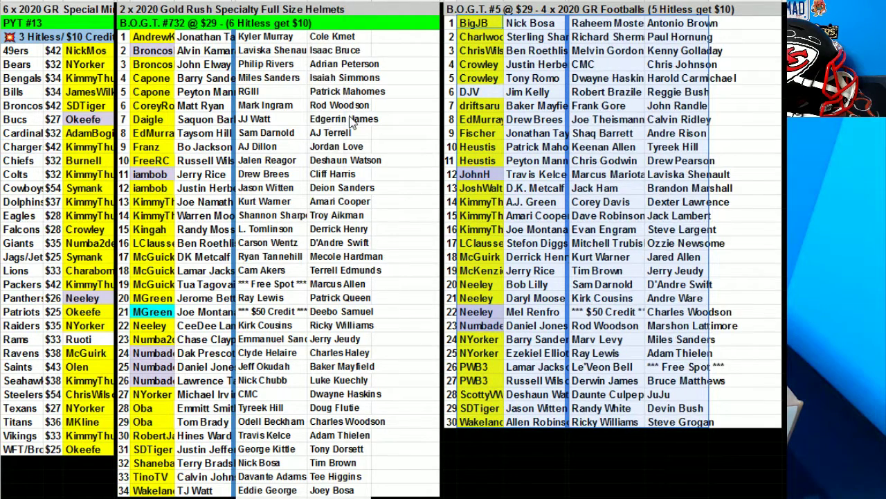
left_click(703, 327)
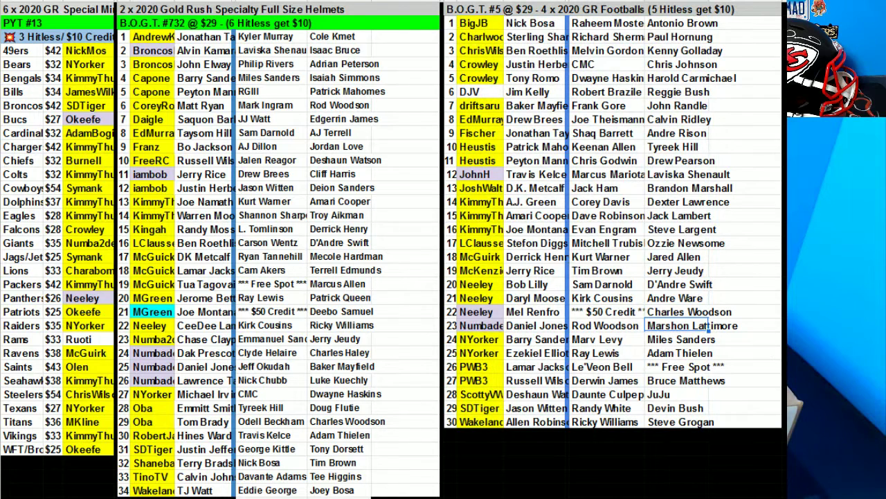